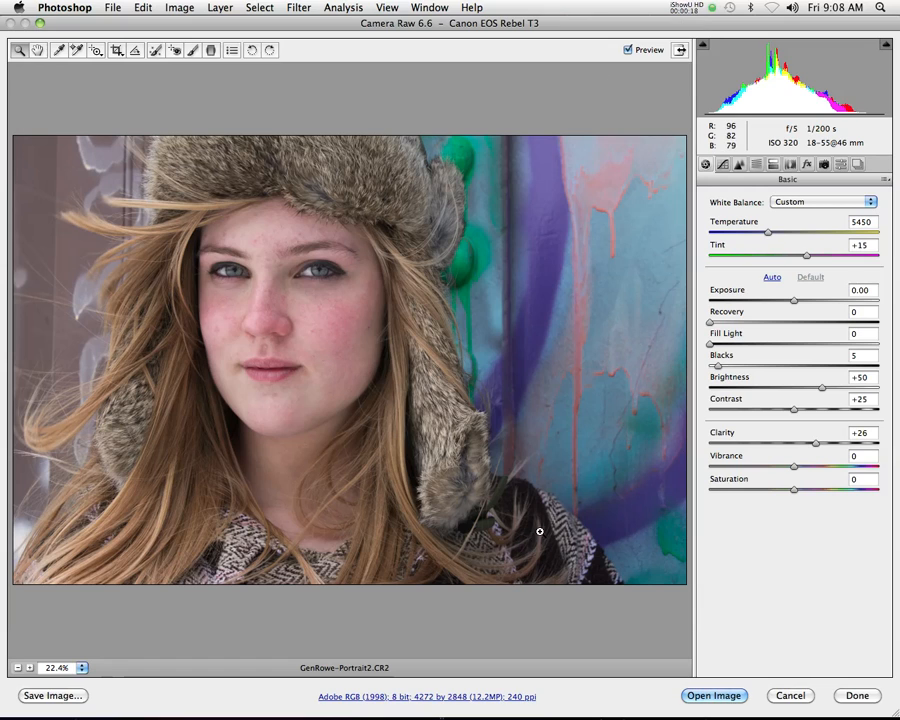
Close the raw portrait without opening it in the editor and enlarge the window of the layered PSD version.
click(30, 668)
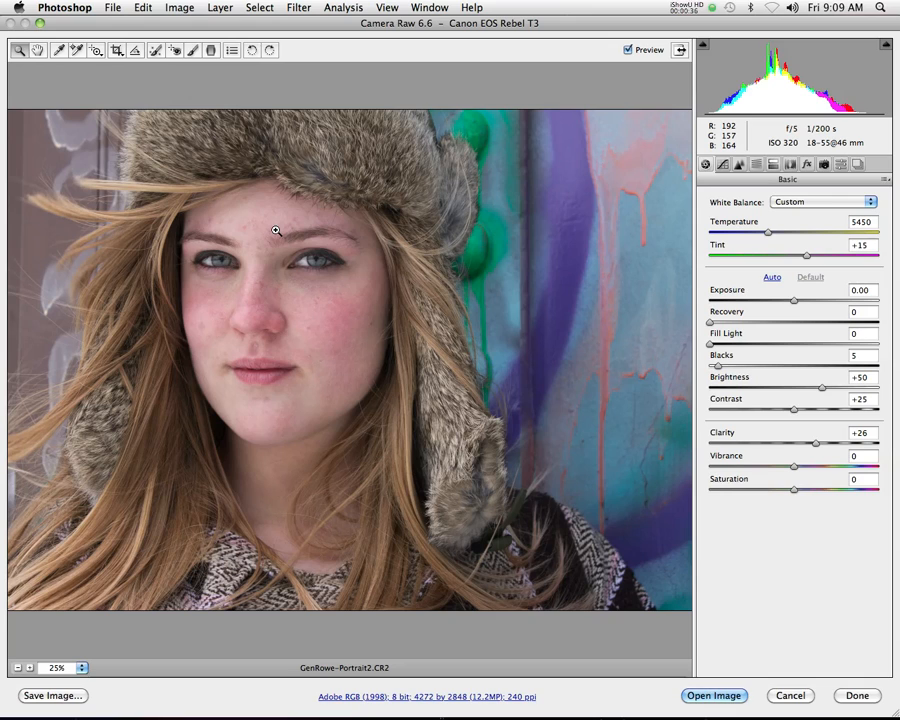
click(793, 695)
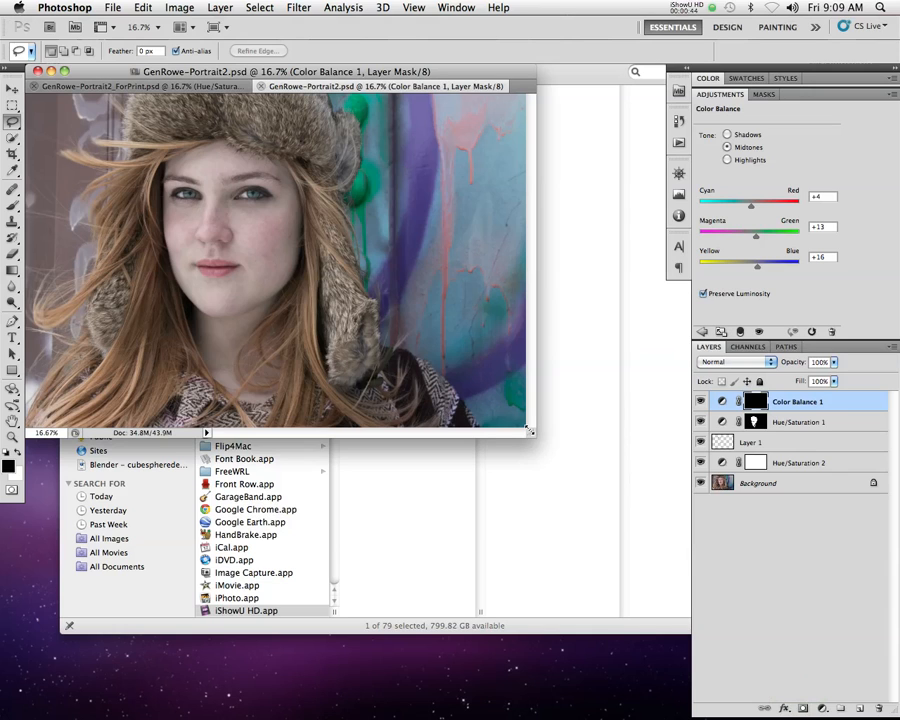
drag(530, 430, 557, 478)
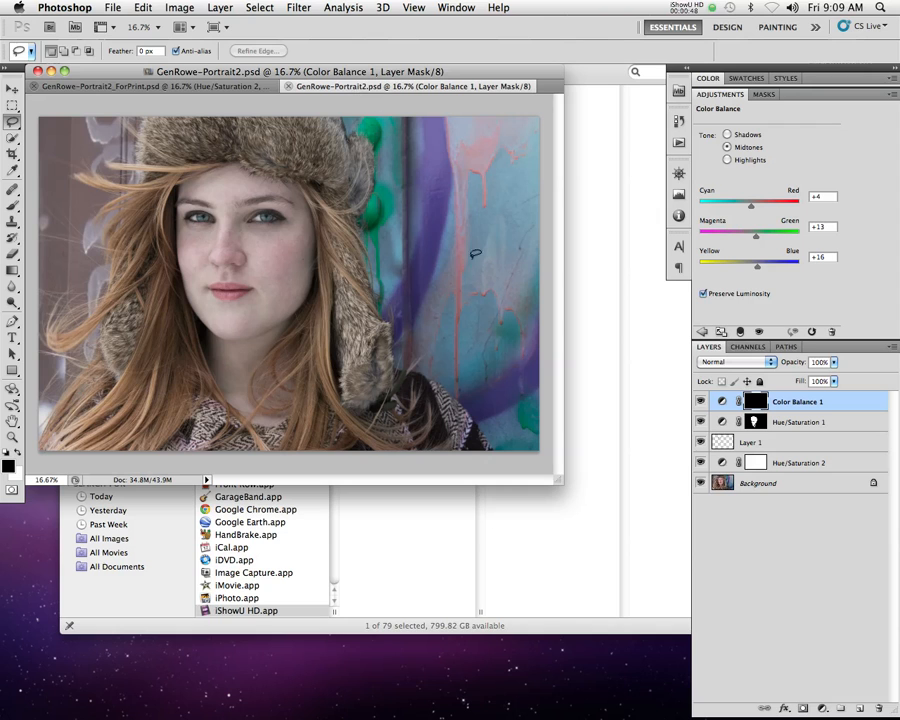
Switch to Finder and browse the penmediafs01 server's mediashared$ share through AirportShow, PHS 2013 and the teacher's folder to "possibilities?".
click(560, 550)
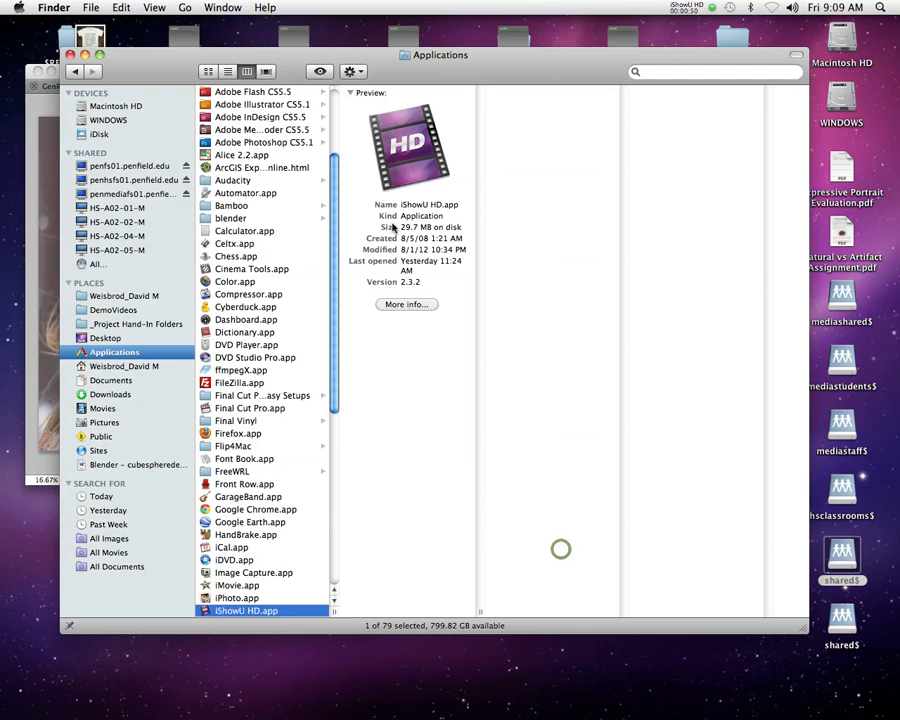
click(130, 299)
click(130, 194)
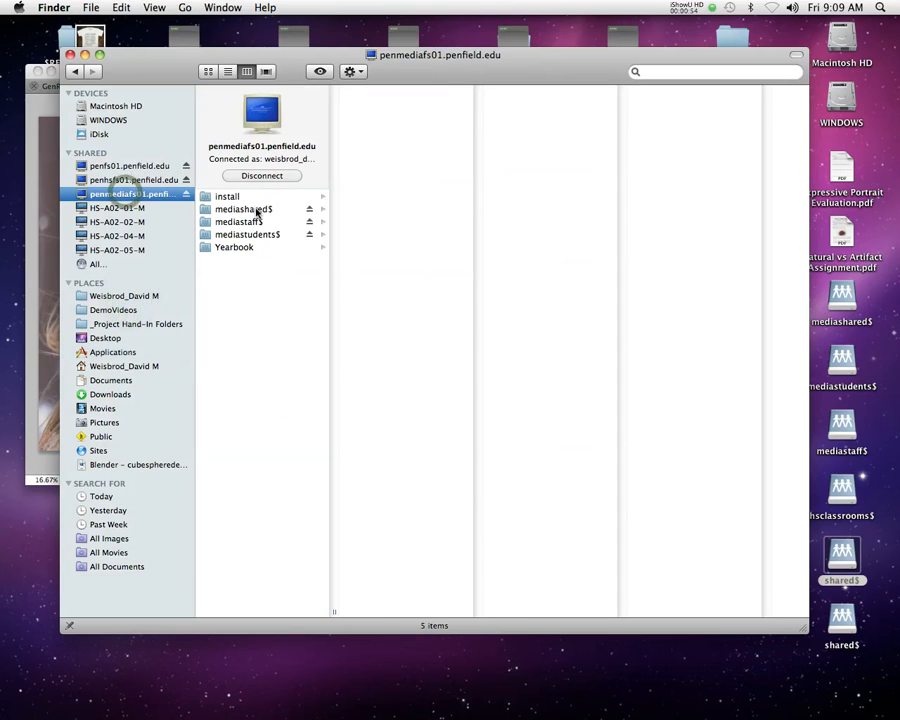
click(245, 209)
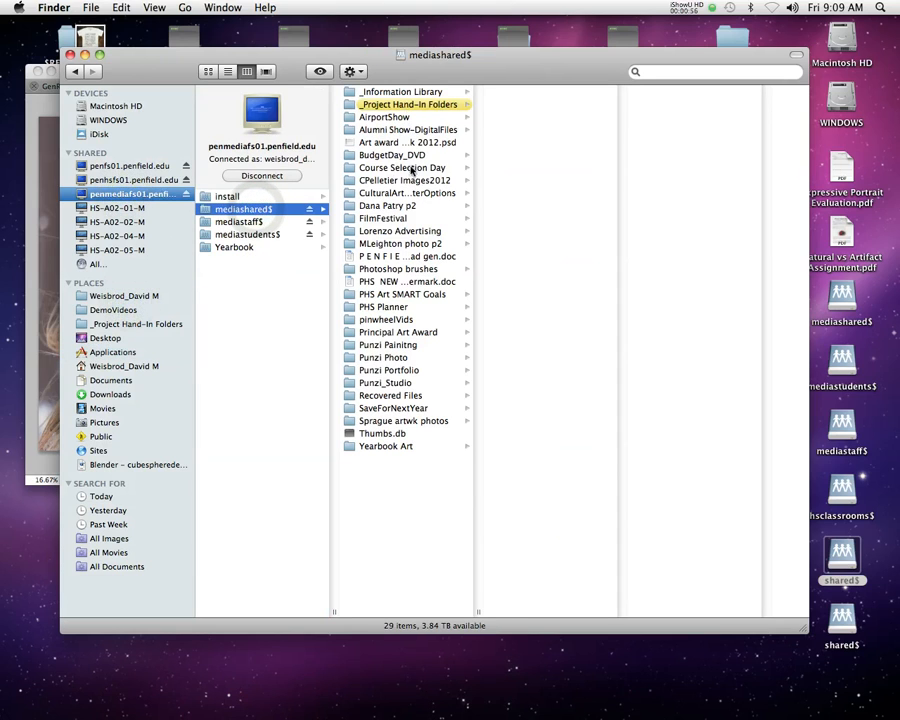
click(395, 116)
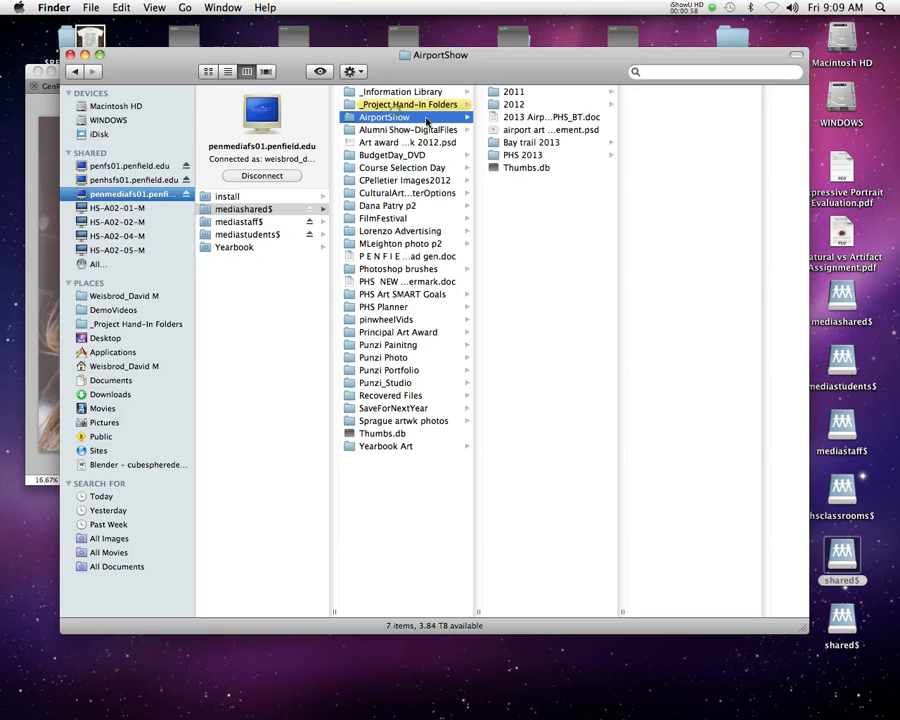
click(527, 155)
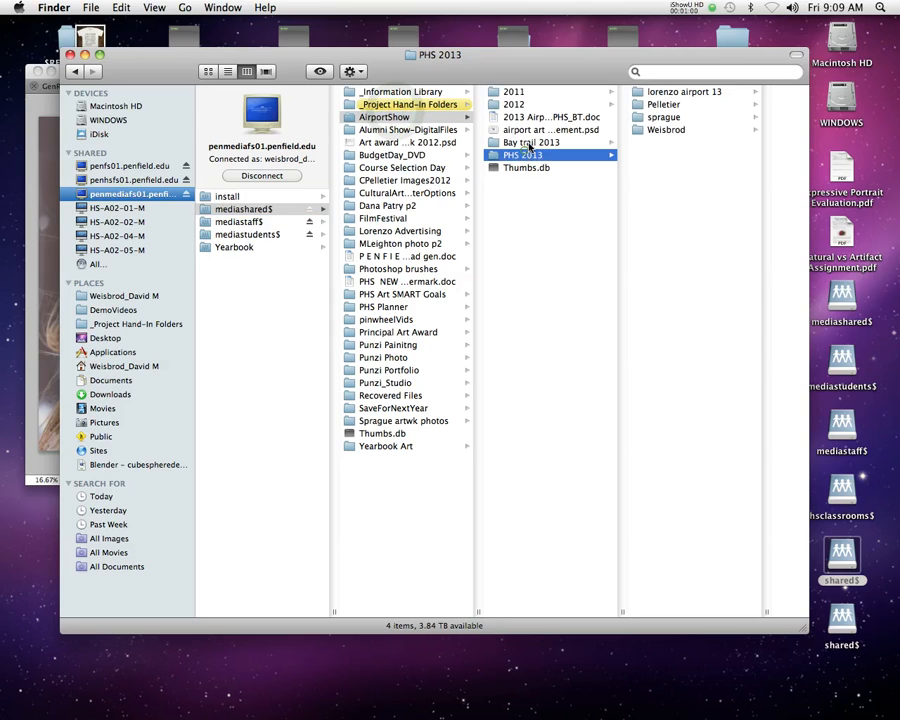
click(667, 131)
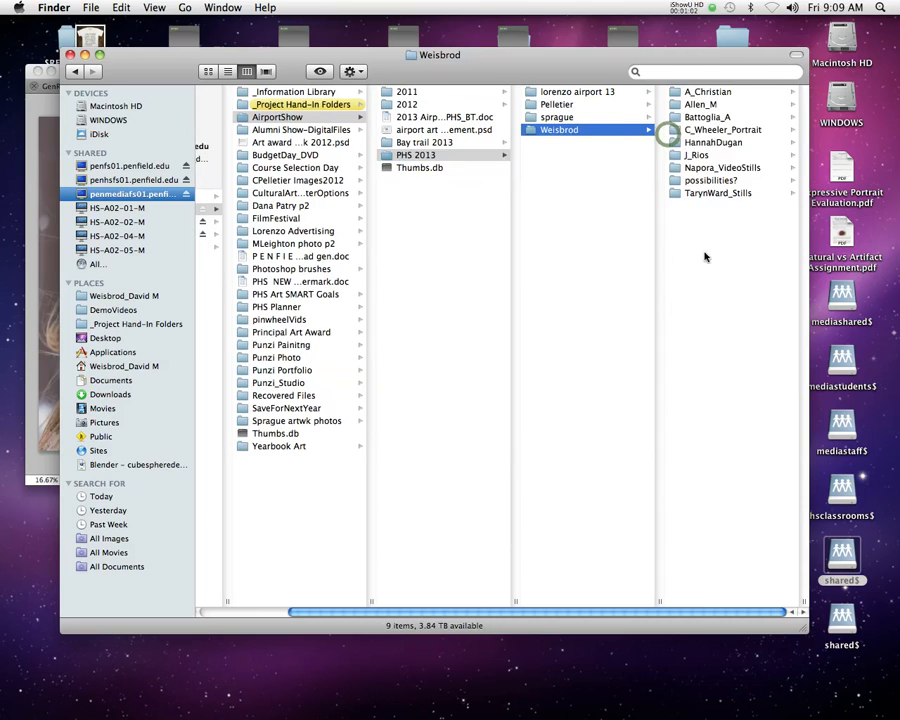
click(723, 182)
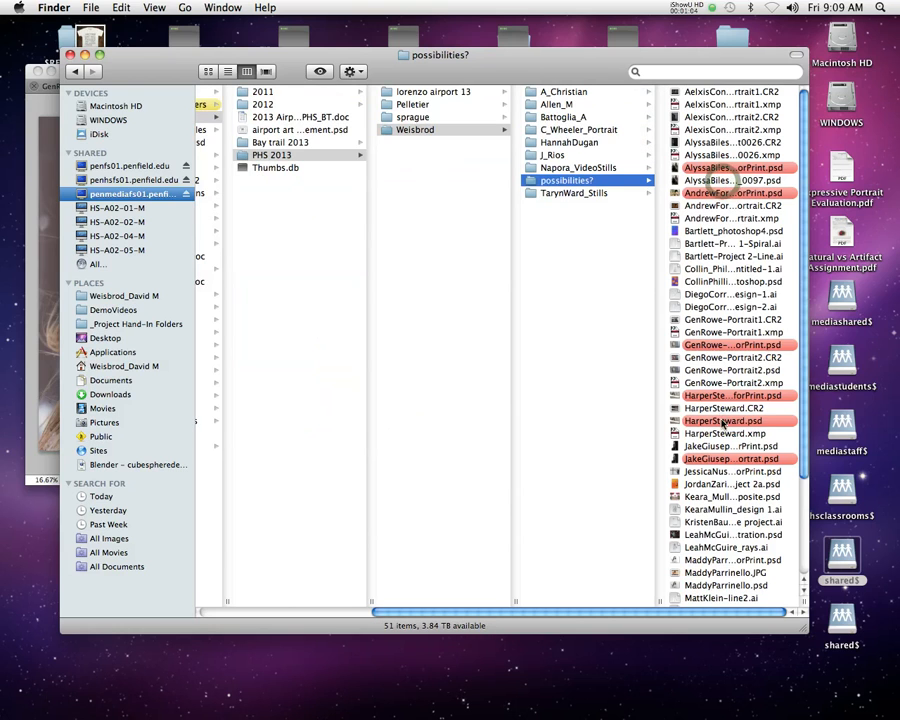
Find the Portrait2 CR2 raw file of the girl in the fur hat and open it in Camera Raw.
scroll(718, 400, down, 5)
scroll(718, 420, up, 3)
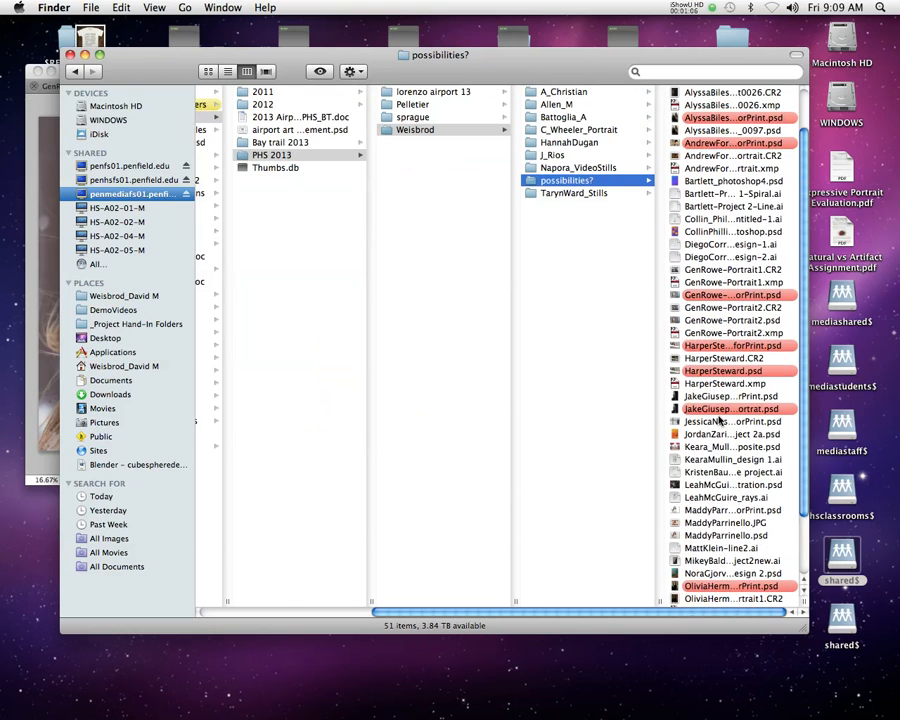
scroll(718, 418, up, 2)
scroll(717, 414, down, 2)
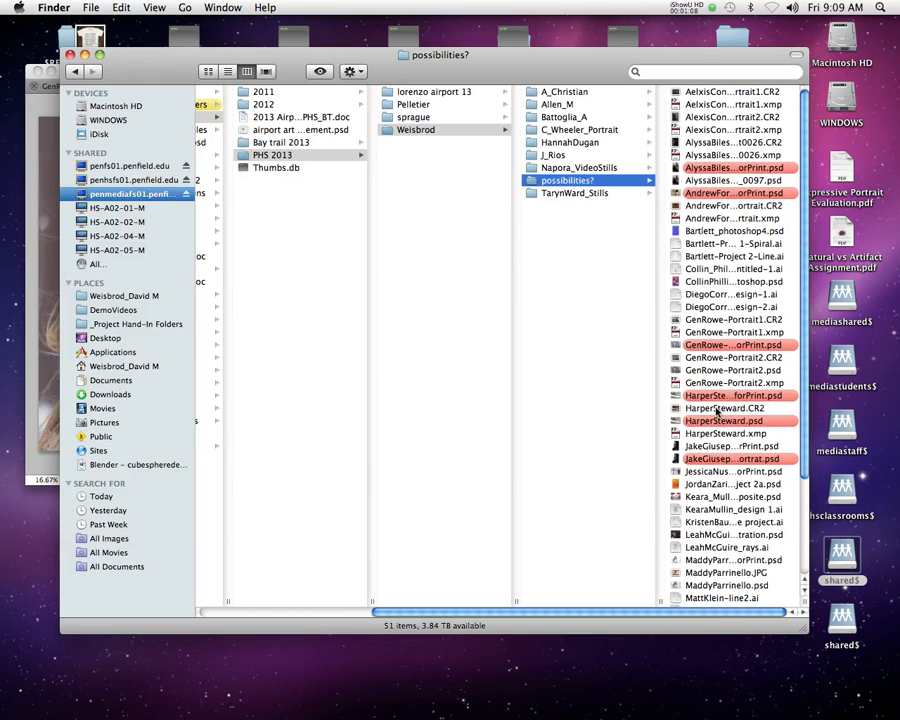
scroll(716, 412, down, 3)
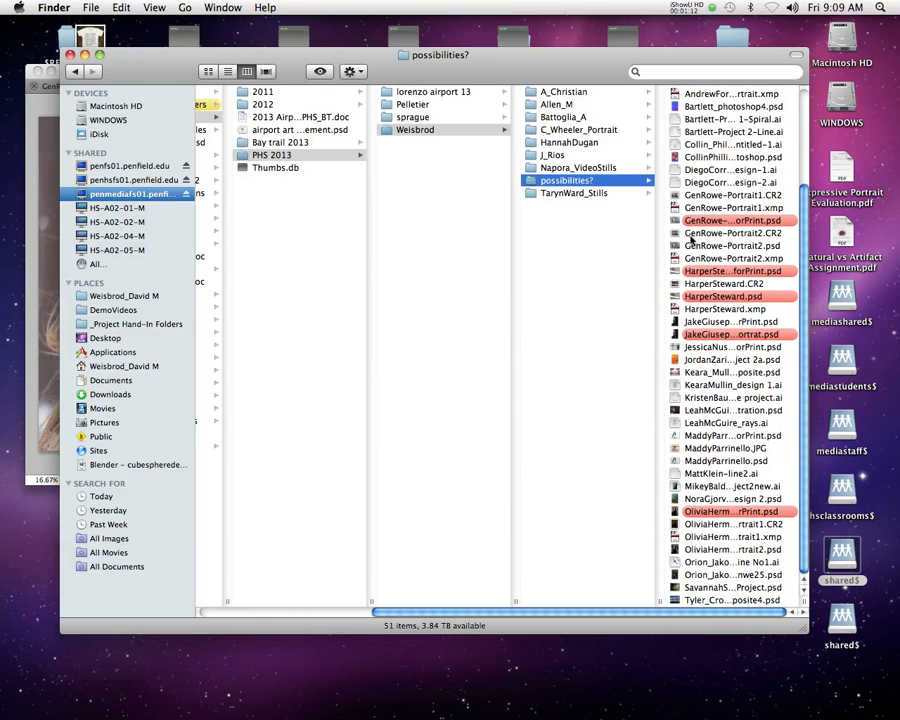
click(690, 235)
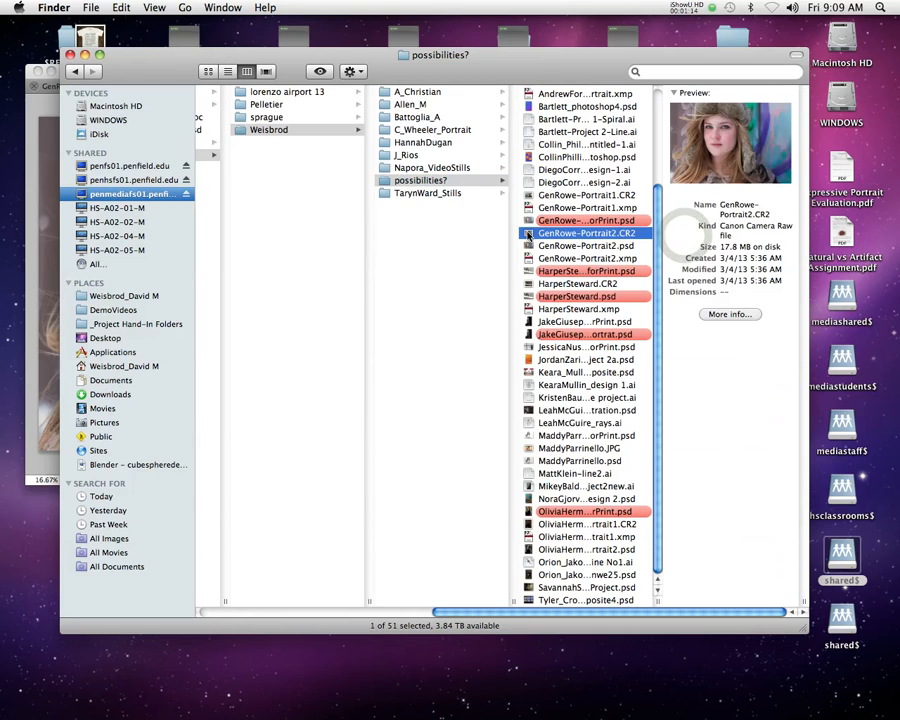
double_click(527, 234)
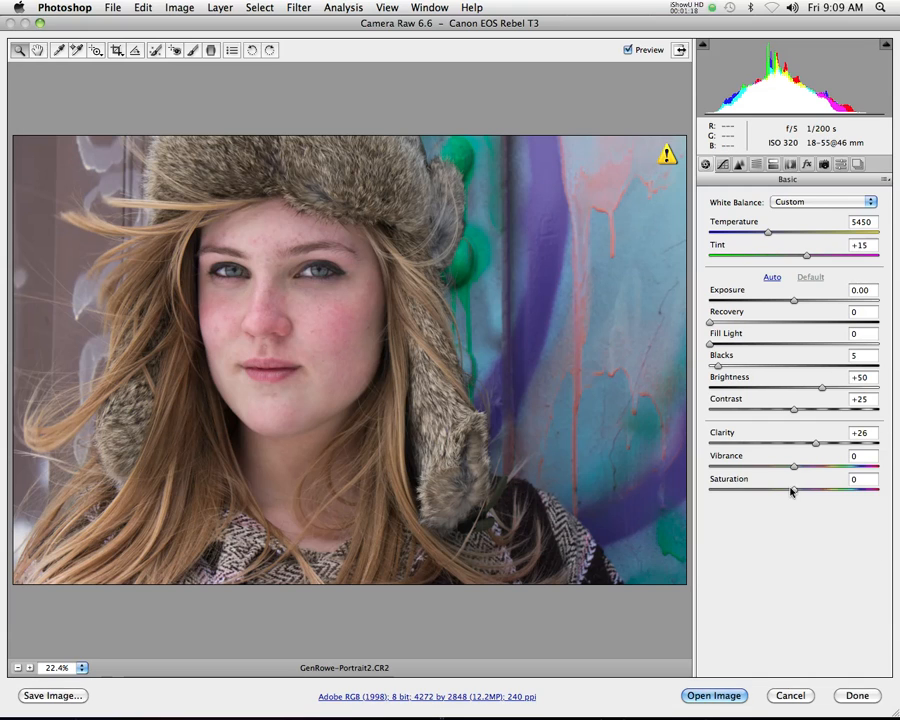
Try desaturating the whole raw portrait with Saturation at -35 and discard the raw edit.
drag(793, 489, 764, 491)
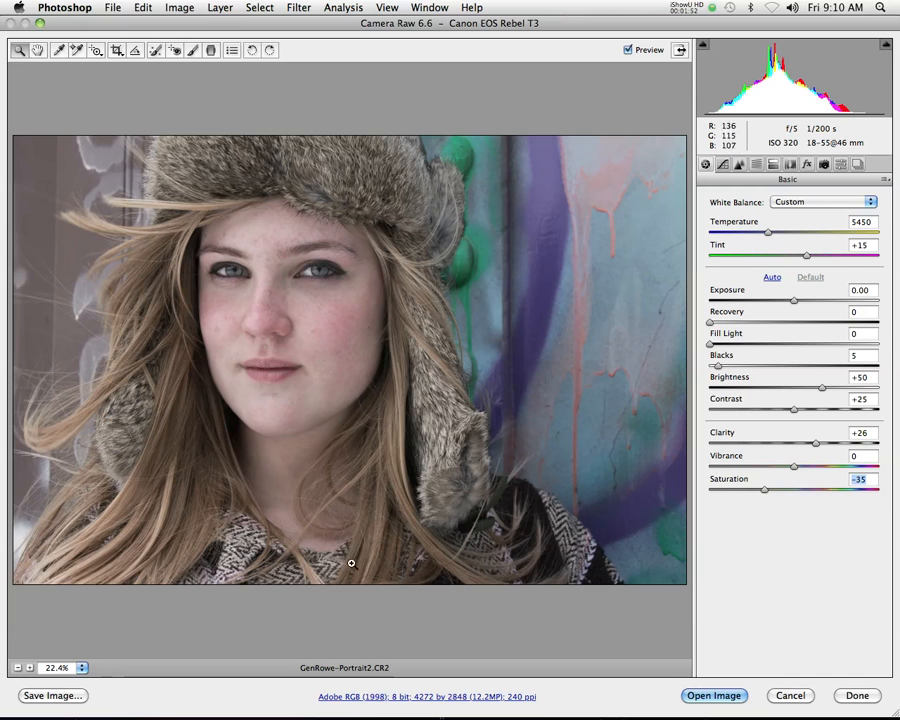
click(800, 697)
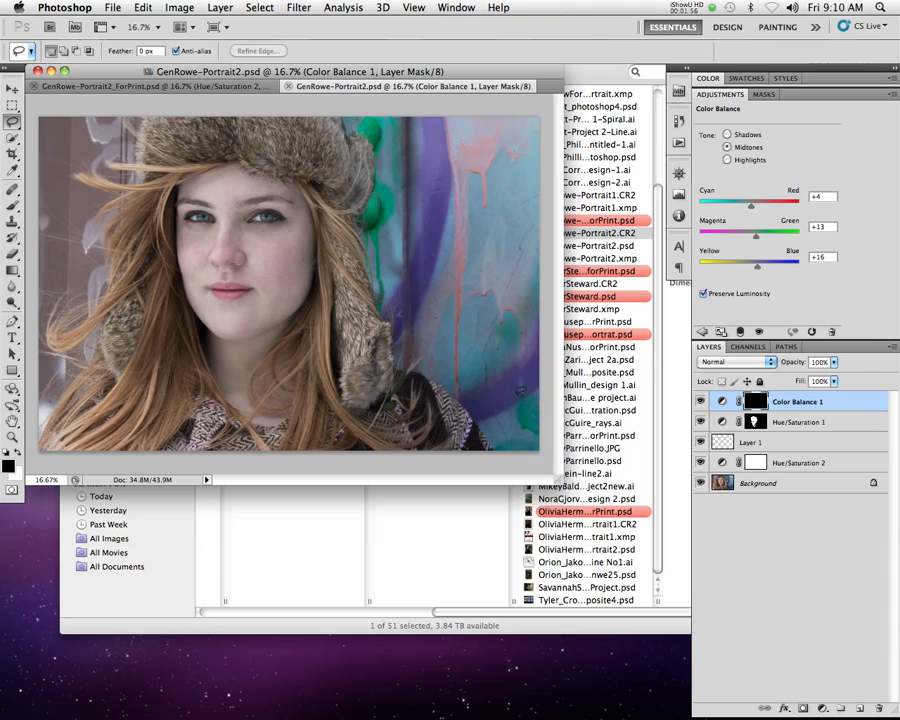
Display the layered portrait in full-screen mode and inspect the Hue/Saturation 1 layer's mask on its own.
key(f)
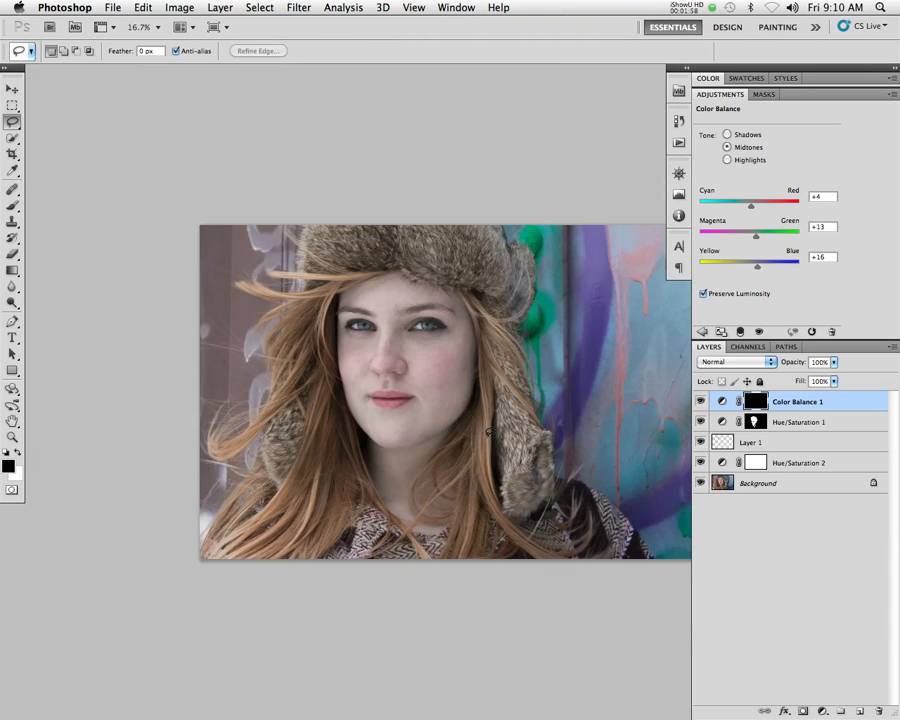
drag(498, 413, 443, 430)
super+click(421, 425)
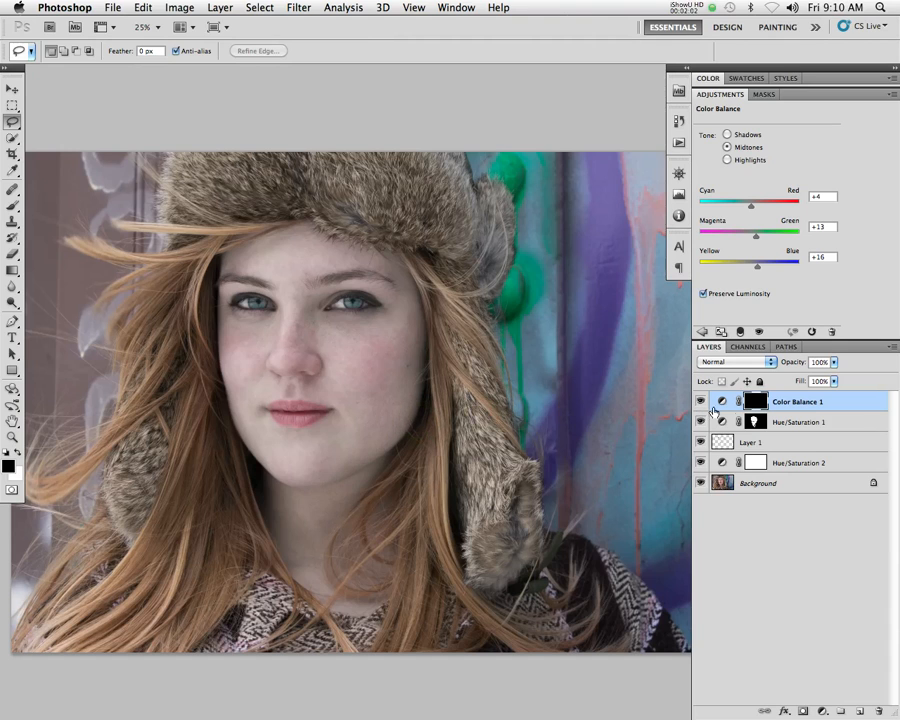
alt+click(757, 423)
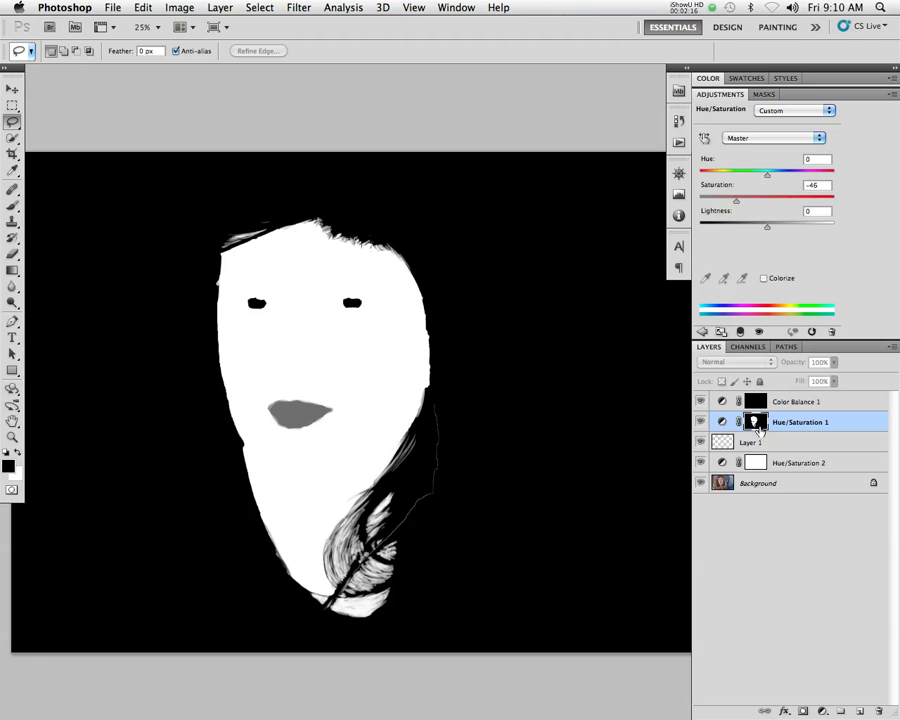
alt+click(757, 426)
Hide the layers above Hue/Saturation 2, show Layer 1 again and compare the face with Hue/Saturation 1 off and on.
drag(701, 438, 700, 383)
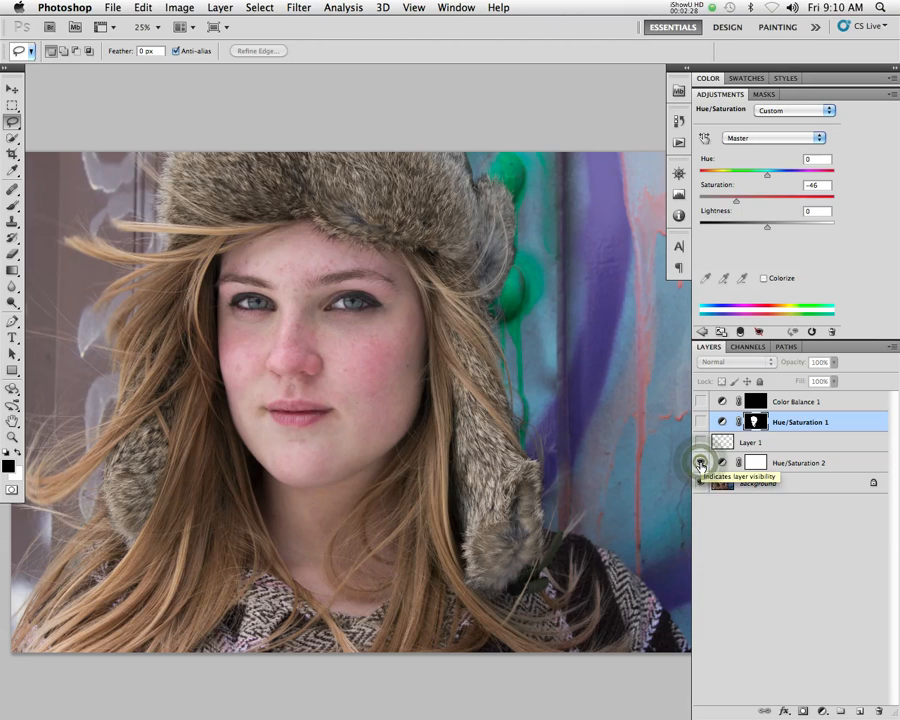
click(702, 442)
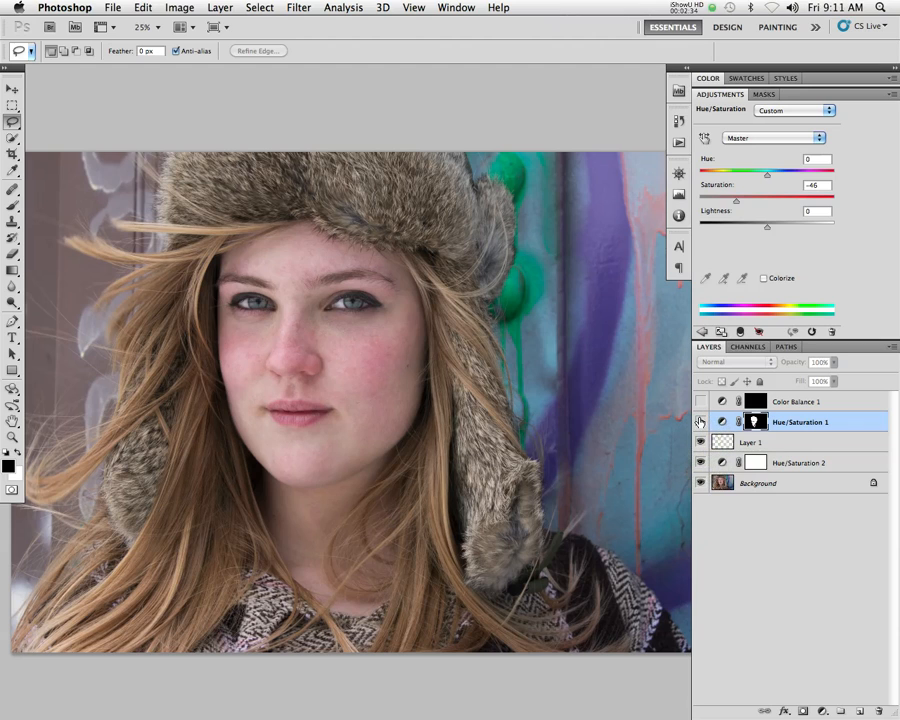
click(701, 423)
click(701, 423)
click(701, 422)
click(701, 422)
click(701, 422)
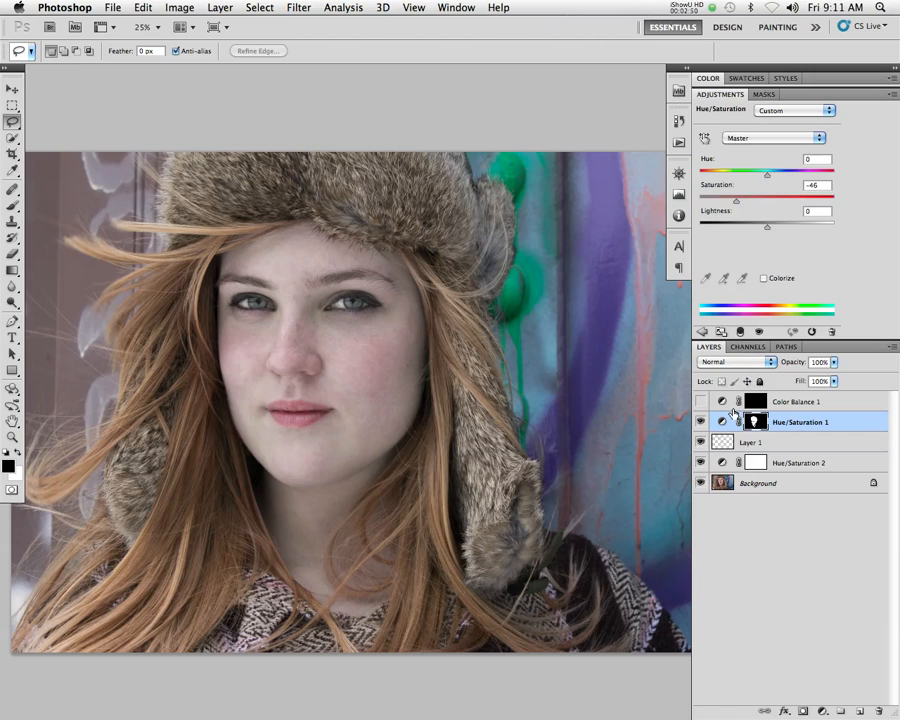
click(699, 421)
click(699, 421)
Show Color Balance 1, review its midtone and highlight settings, and compare the eyes with the layer off and on.
drag(344, 320, 402, 319)
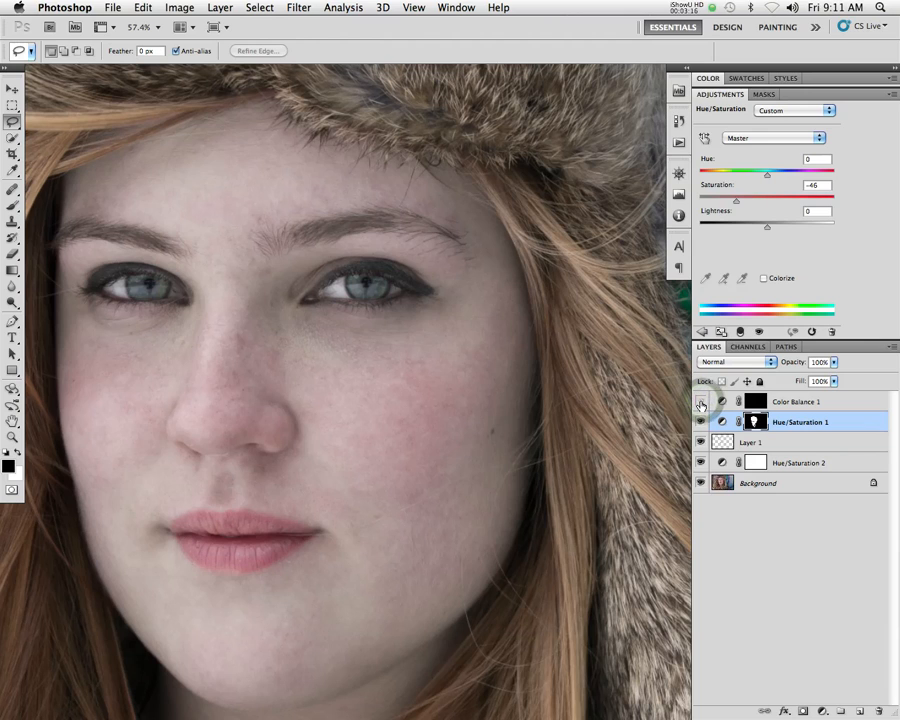
click(817, 401)
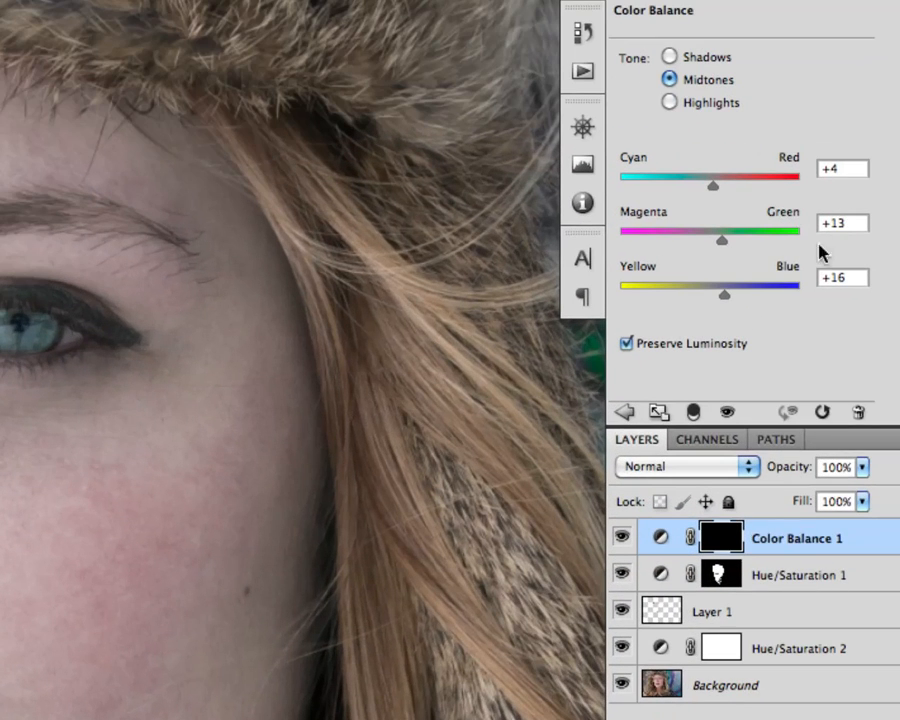
click(700, 102)
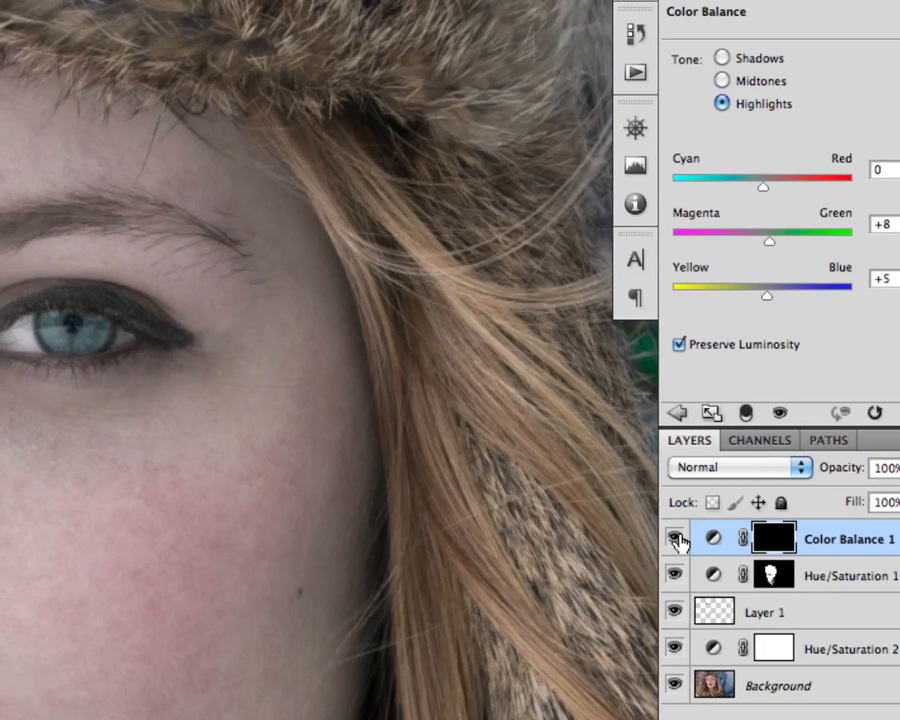
click(676, 539)
click(677, 540)
click(677, 540)
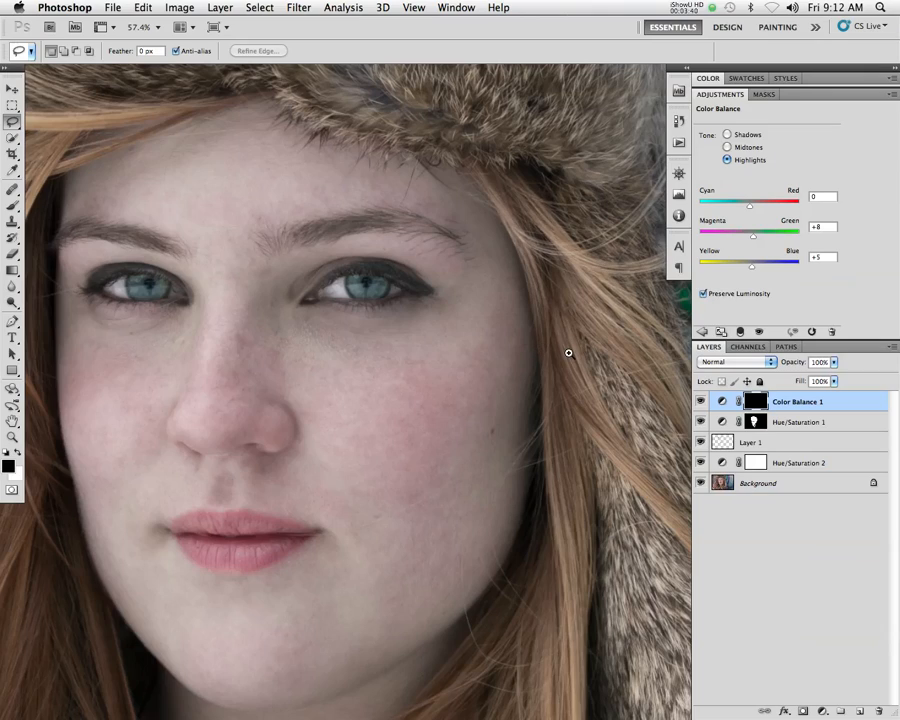
Inspect the masks of the Hue/Saturation 1 and Color Balance 1 layers one by one and return to the normal image view.
drag(569, 353, 416, 350)
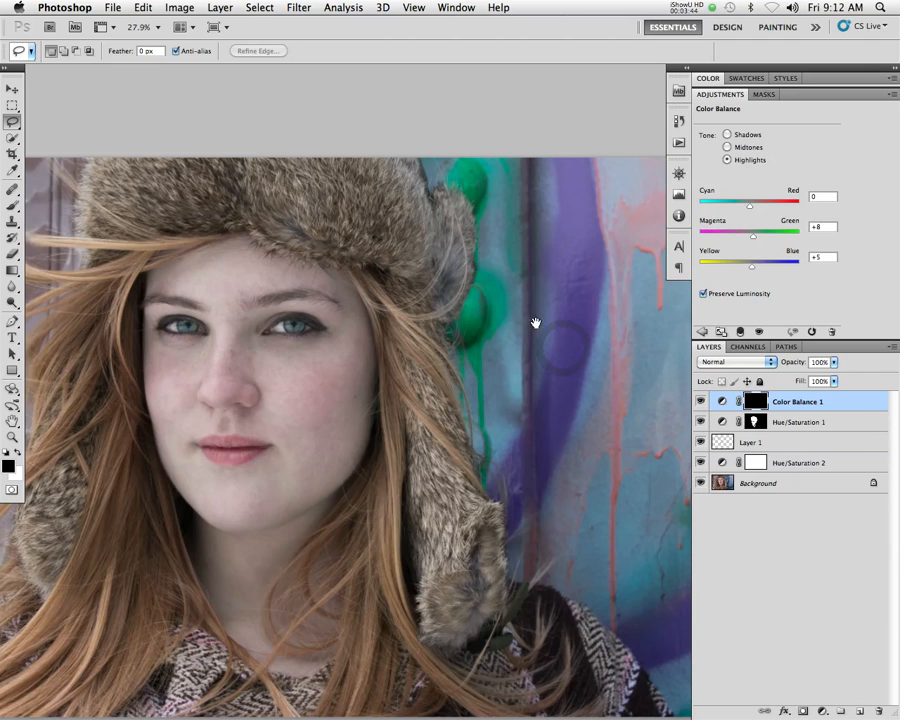
drag(535, 321, 503, 318)
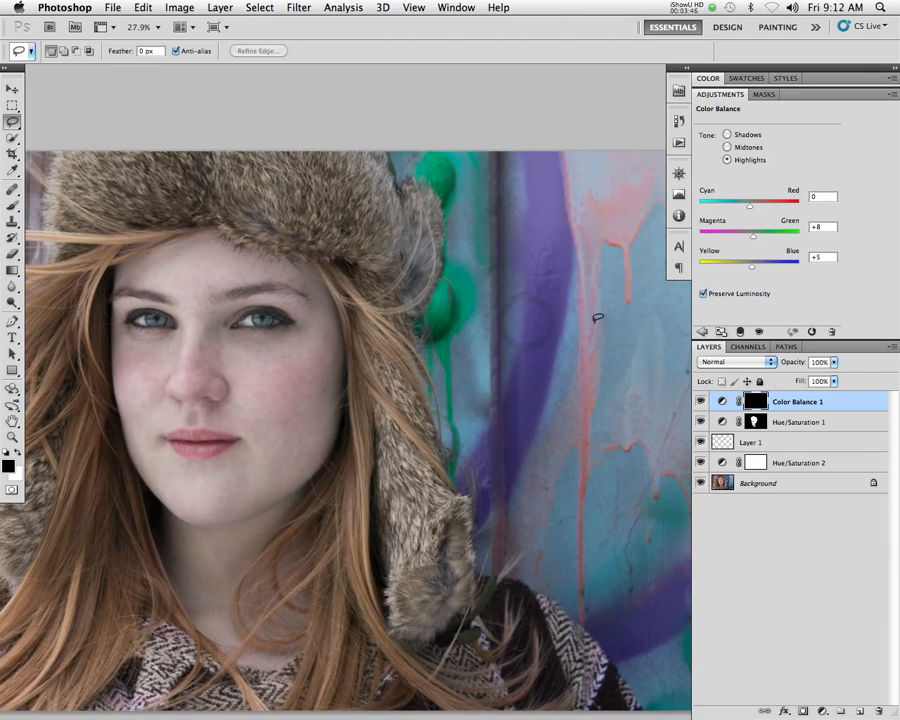
click(703, 401)
alt+click(753, 422)
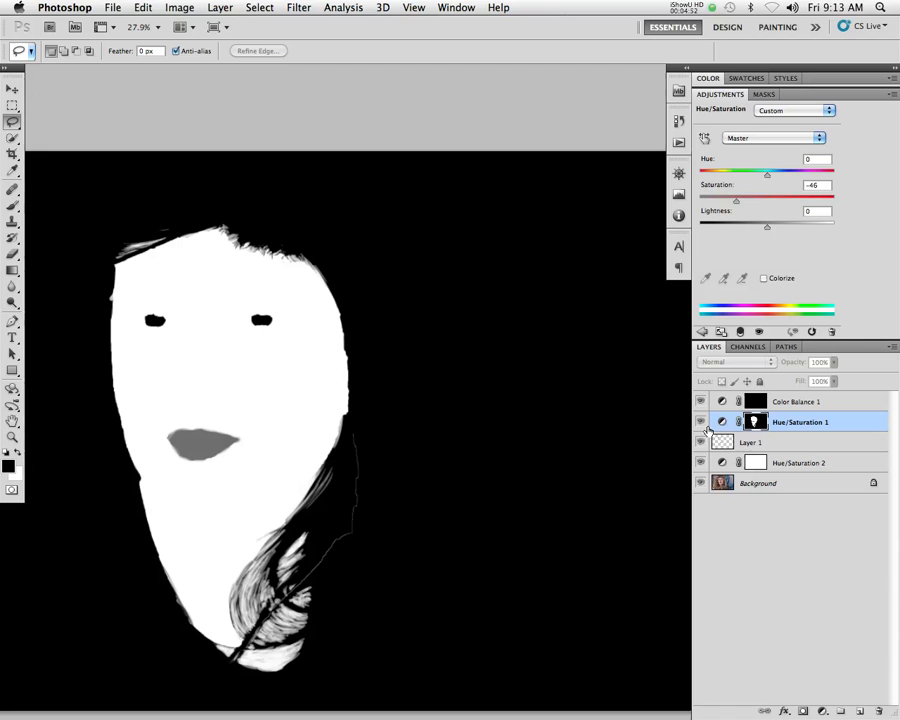
alt+click(754, 422)
alt+click(752, 400)
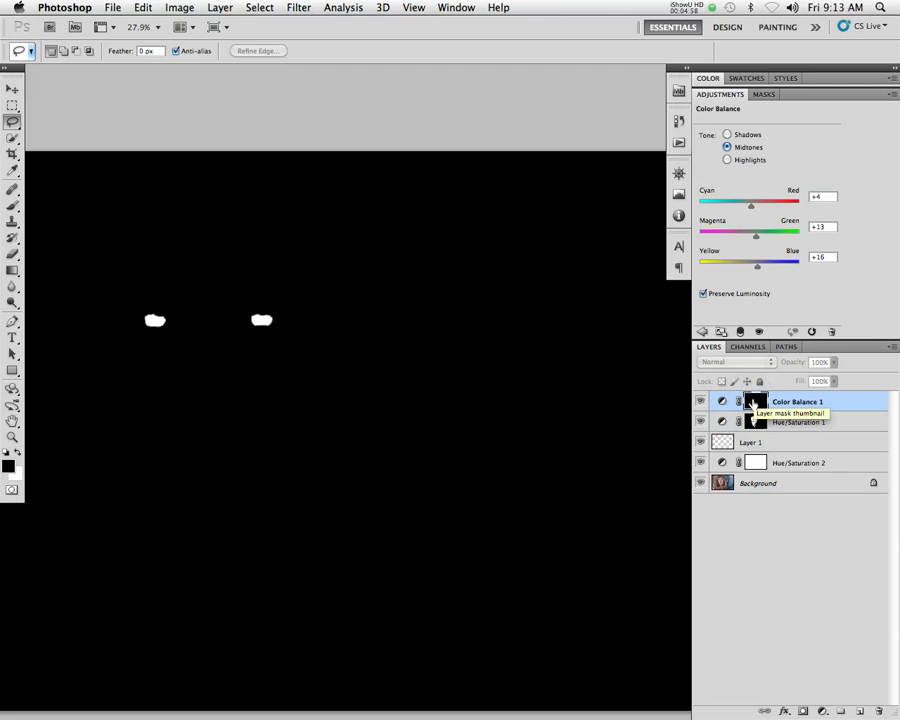
alt+click(752, 401)
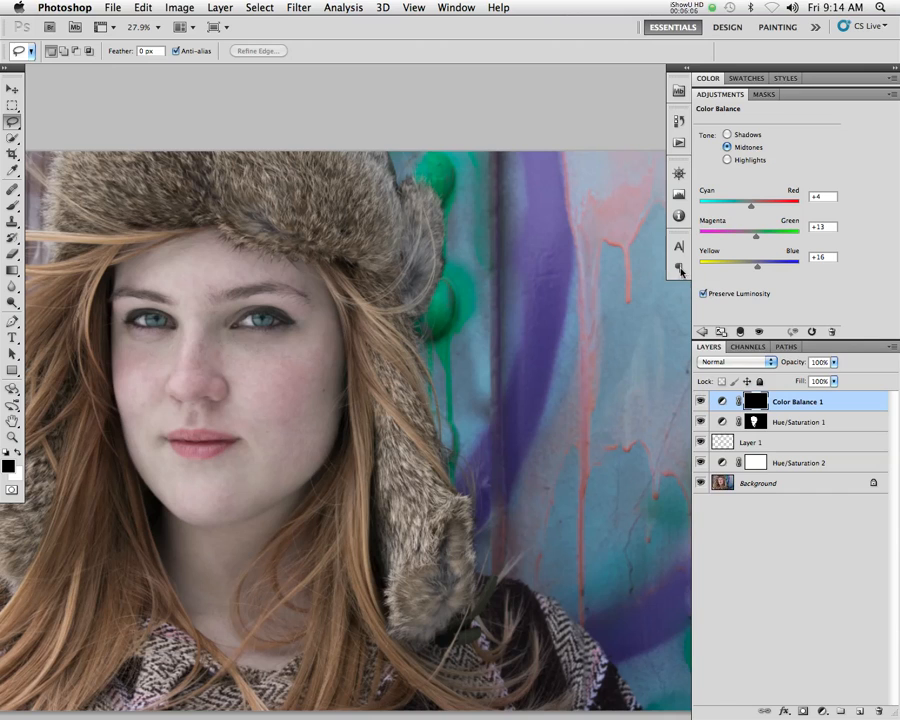
Try Hue values of +180 and -134 on the Hue/Saturation 1 layer and reset its Hue to 0.
click(822, 424)
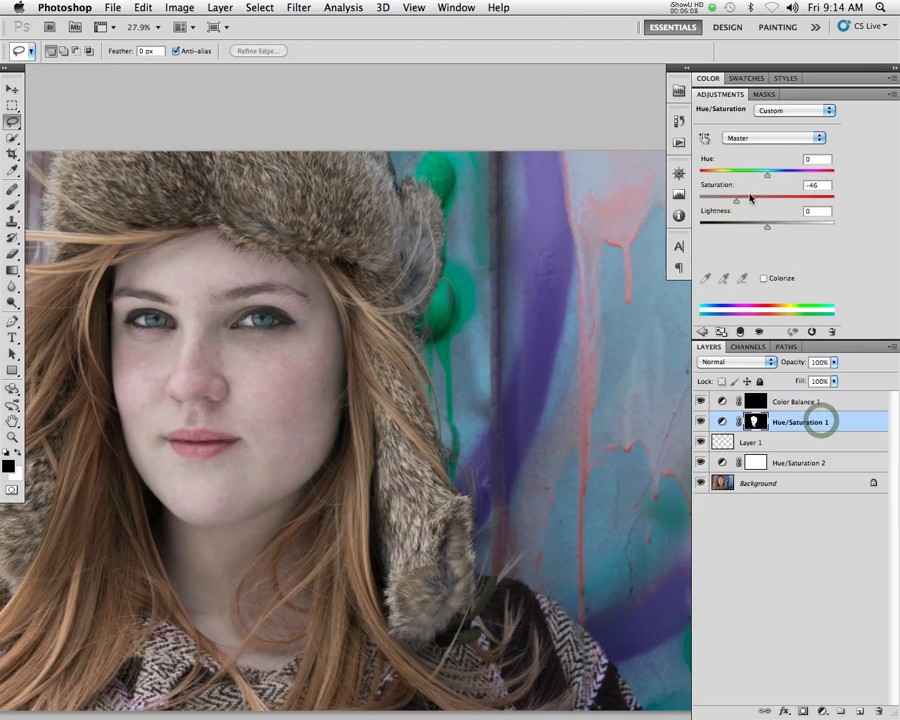
drag(767, 176, 846, 180)
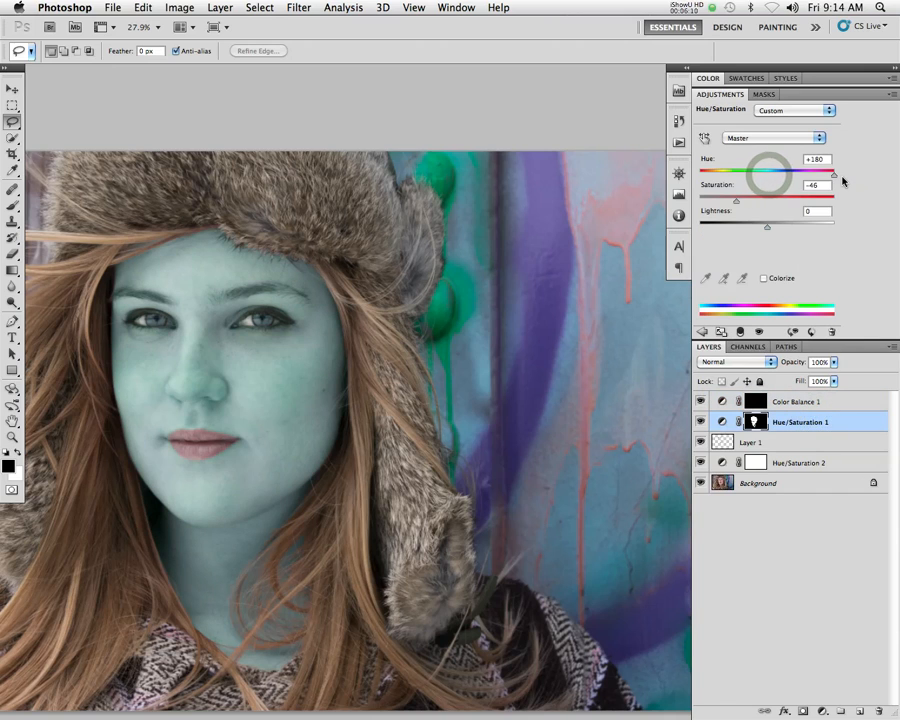
drag(830, 176, 711, 175)
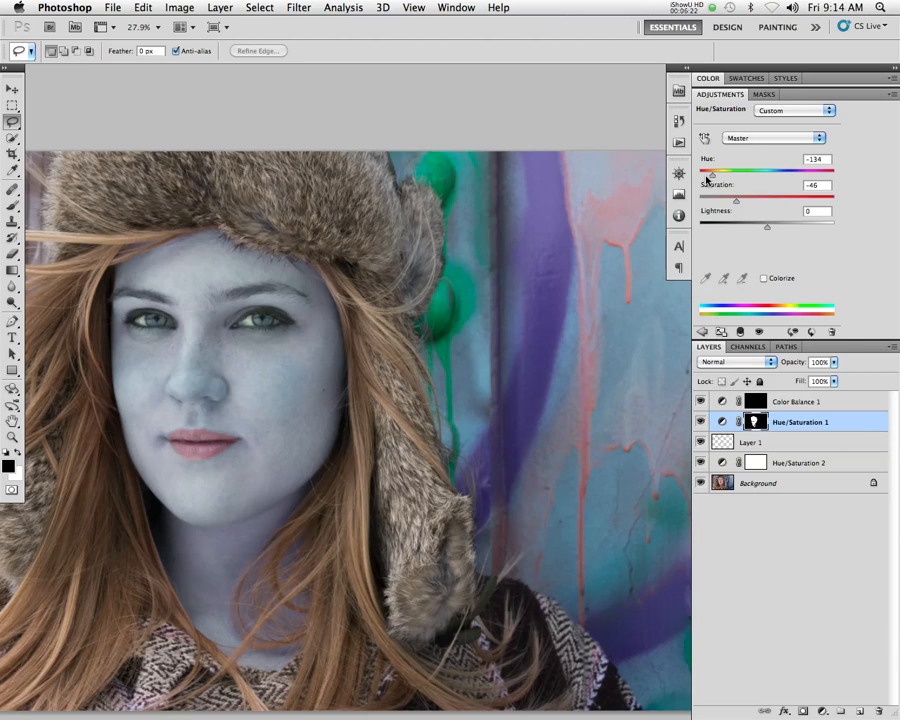
click(812, 159)
text(0)
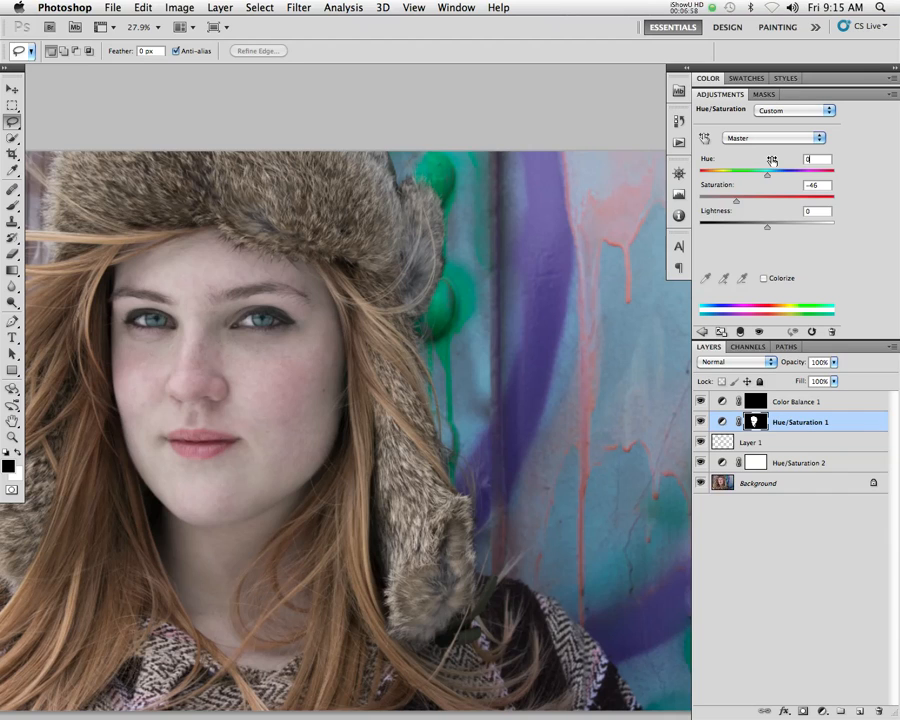
click(772, 161)
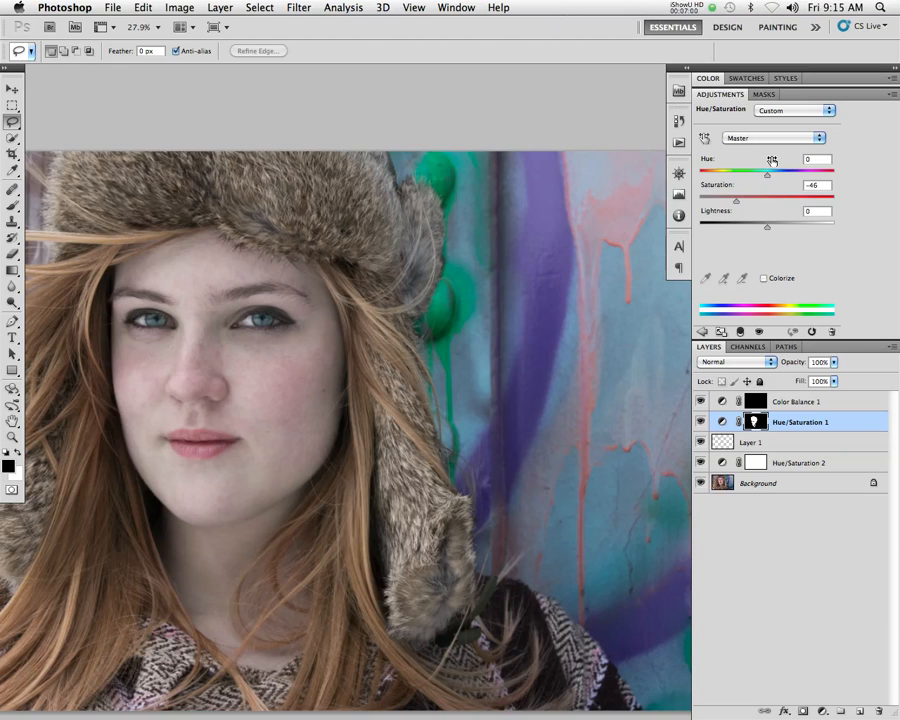